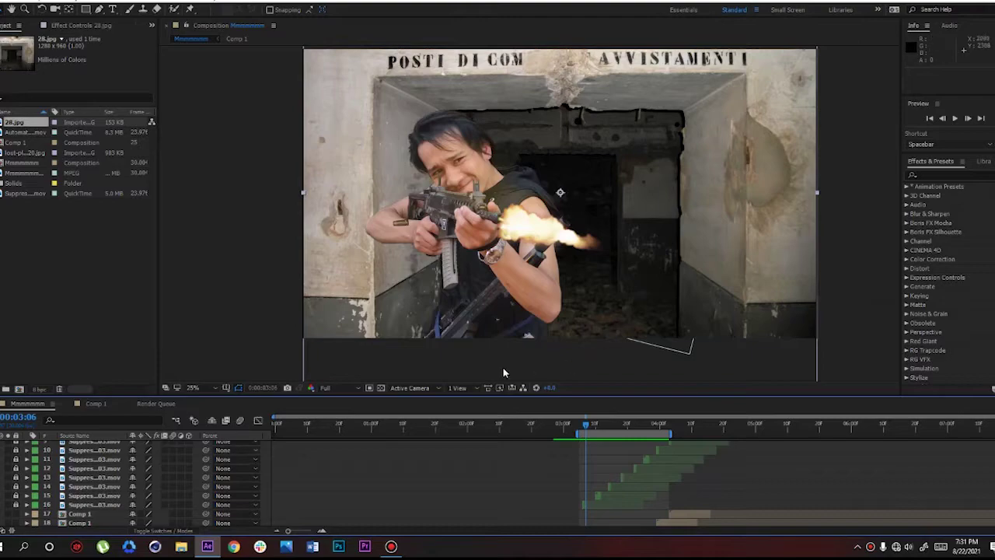
Preview the composite from 0:00:03:04, just before the muzzle flash fires
{"action": "left_click_drag", "start_coordinate": [587, 428], "coordinate": [579, 428]}
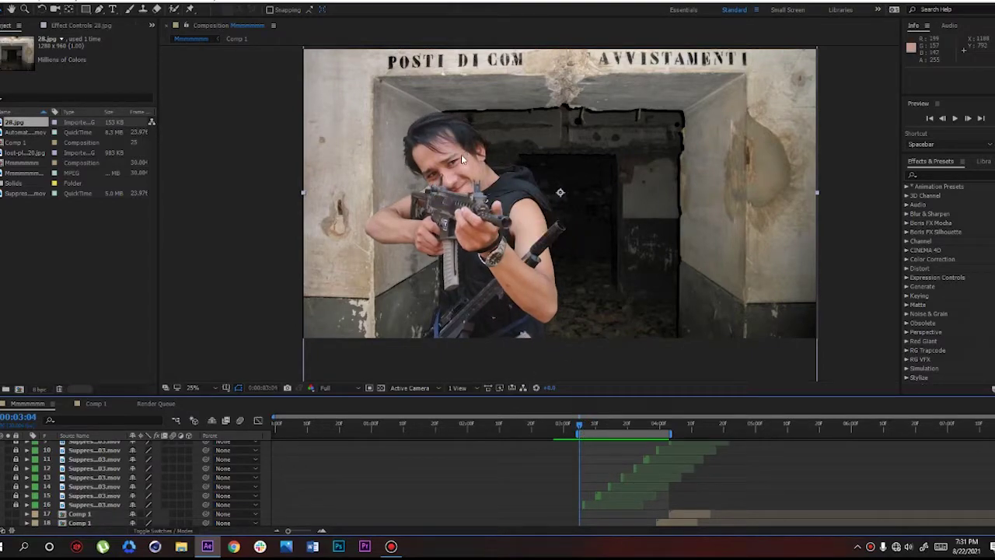
{"action": "key", "text": "space"}
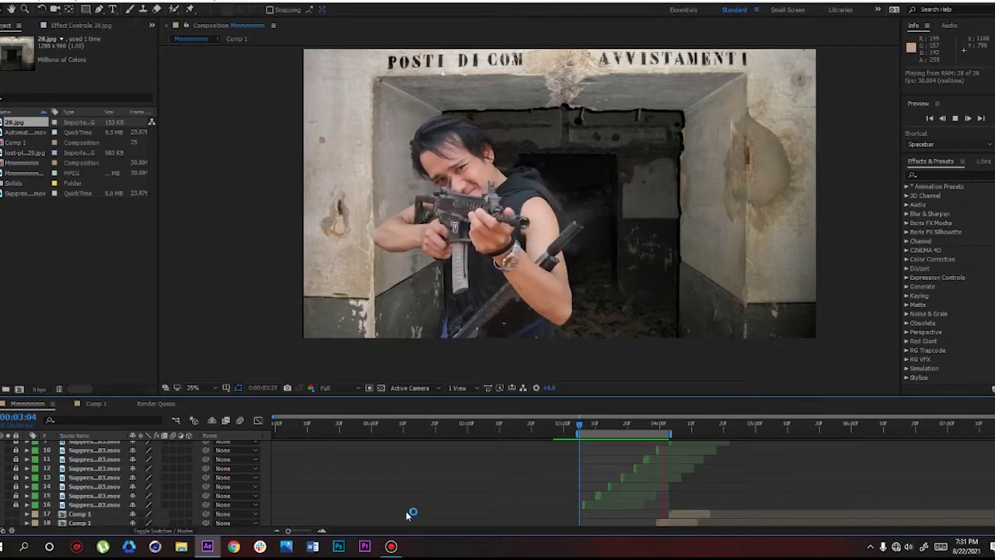
{"action": "left_click", "coordinate": [392, 546]}
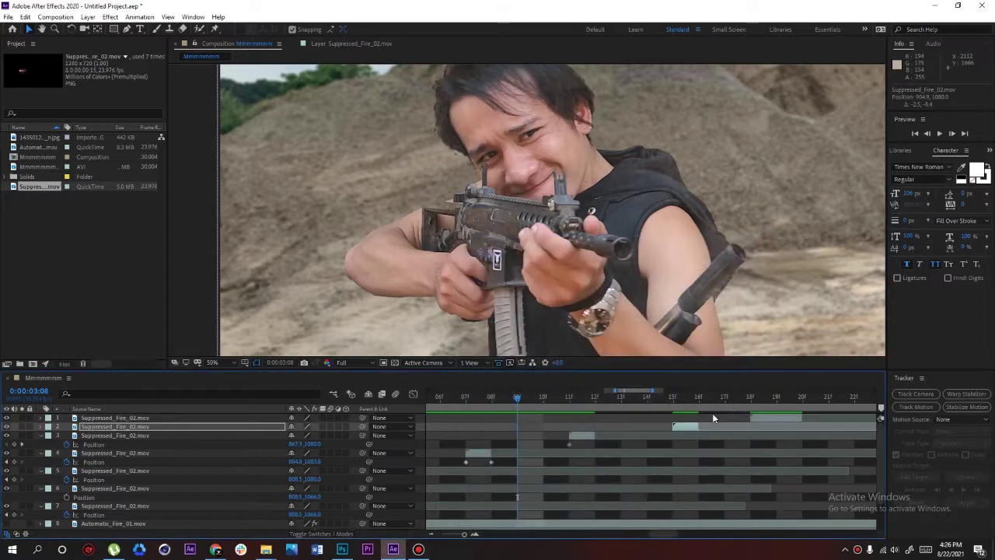
{"action": "mouse_move", "coordinate": [518, 402]}
{"action": "left_mouse_down"}
{"action": "mouse_move", "coordinate": [582, 417]}
{"action": "mouse_move", "coordinate": [566, 430]}
{"action": "mouse_move", "coordinate": [451, 445]}
{"action": "left_mouse_up"}
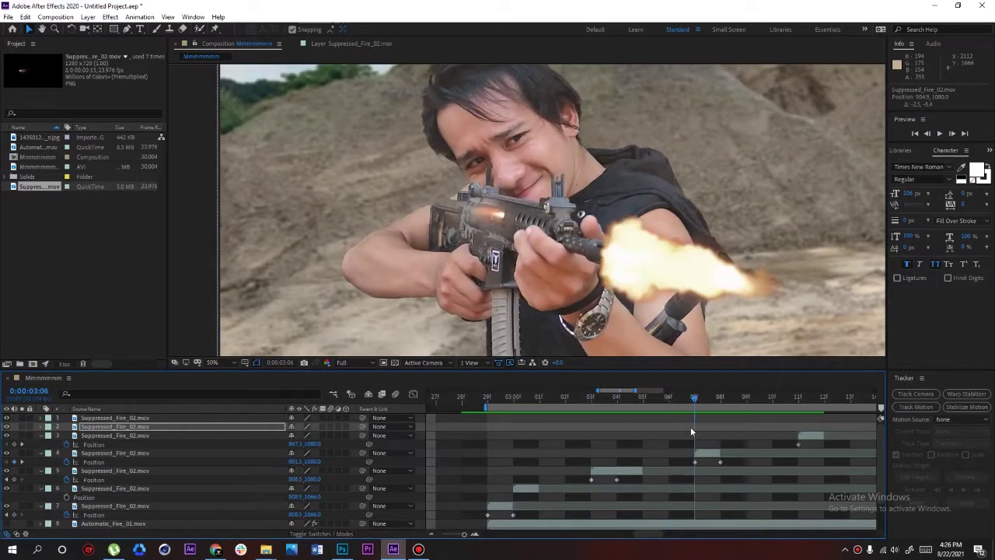
{"action": "left_click_drag", "start_coordinate": [520, 440], "coordinate": [690, 433]}
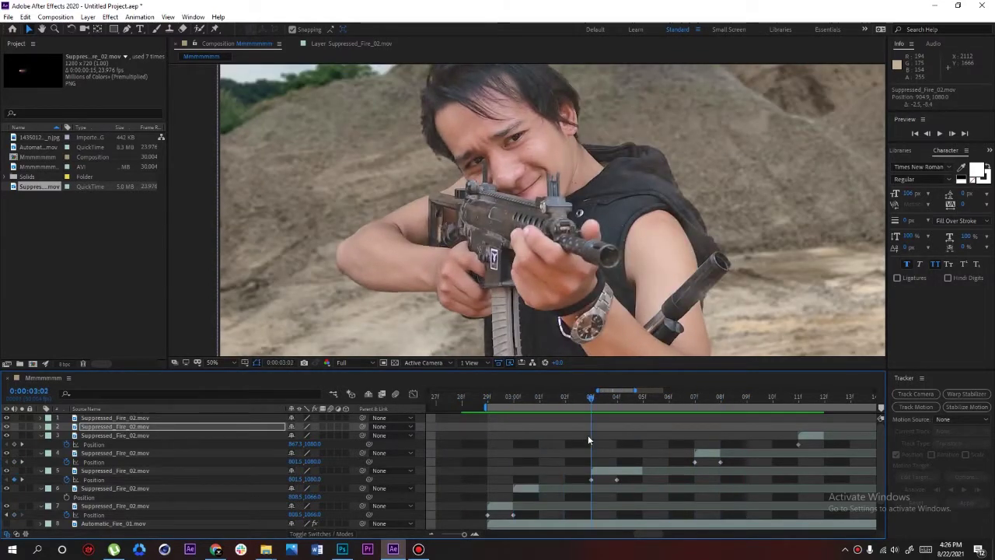
{"action": "key", "text": "space"}
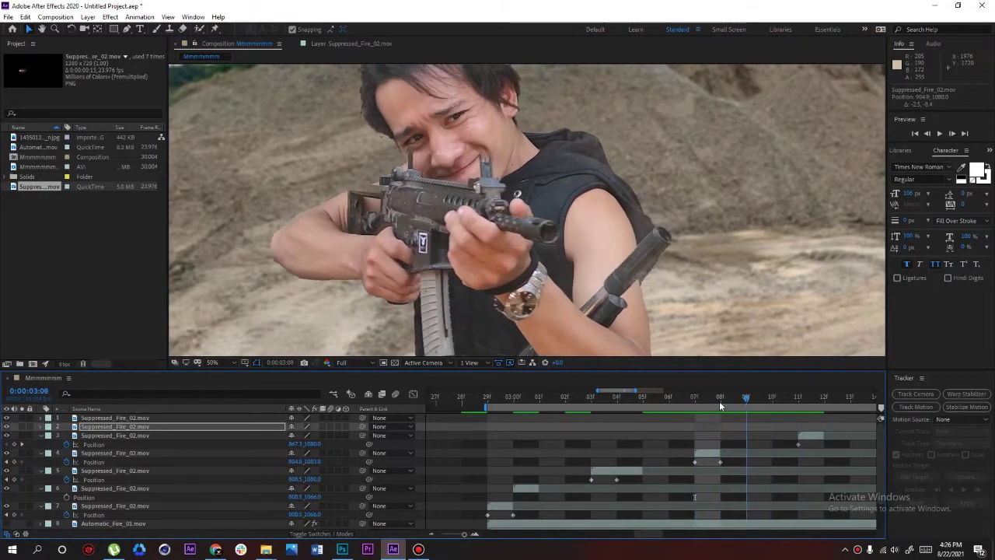
{"action": "mouse_move", "coordinate": [719, 401]}
{"action": "left_mouse_down"}
{"action": "mouse_move", "coordinate": [686, 419]}
{"action": "mouse_move", "coordinate": [703, 411]}
{"action": "mouse_move", "coordinate": [566, 433]}
{"action": "mouse_move", "coordinate": [694, 416]}
{"action": "mouse_move", "coordinate": [580, 411]}
{"action": "mouse_move", "coordinate": [674, 418]}
{"action": "left_mouse_up"}
{"action": "left_click_drag", "start_coordinate": [653, 537], "coordinate": [665, 537]}
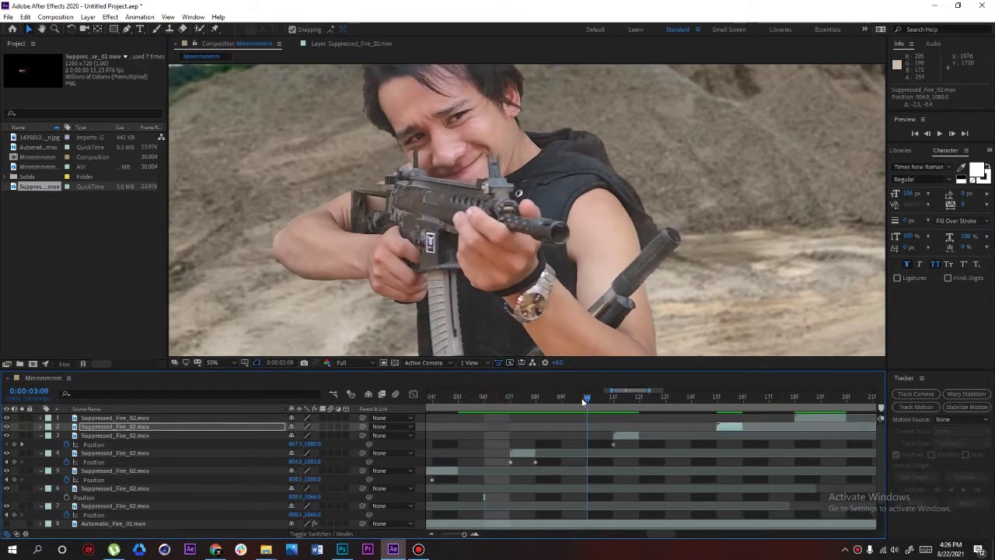
{"action": "left_click_drag", "start_coordinate": [493, 400], "coordinate": [665, 402]}
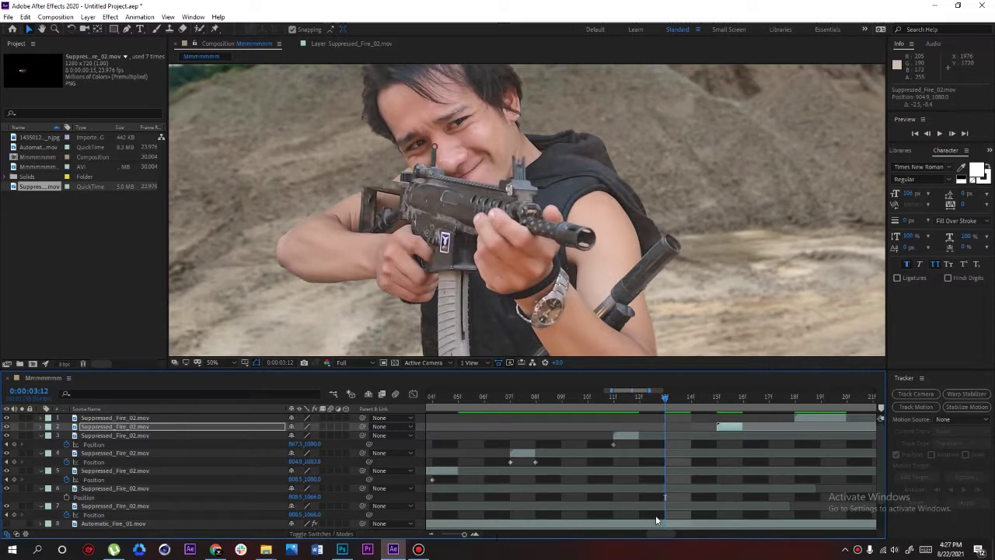
{"action": "left_click_drag", "start_coordinate": [662, 537], "coordinate": [678, 536]}
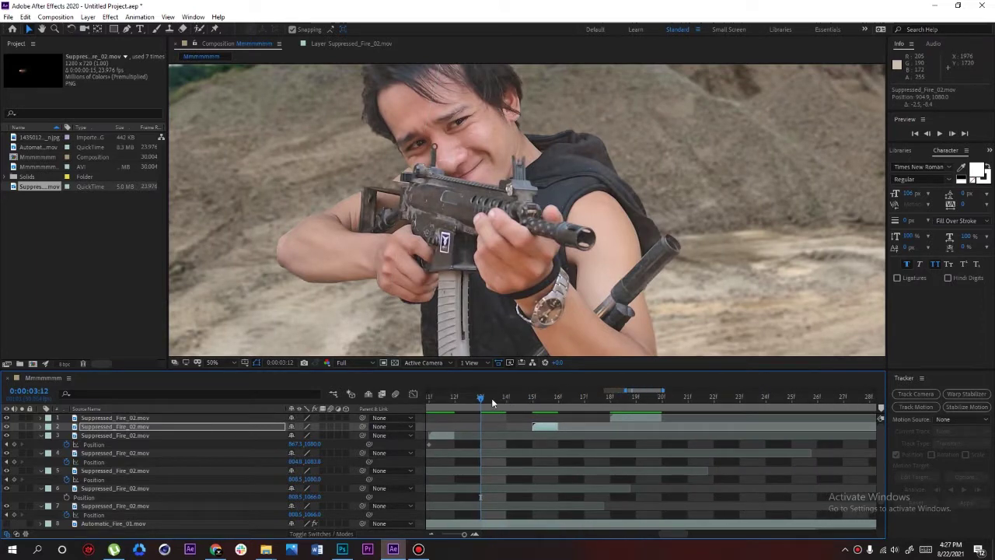
{"action": "mouse_move", "coordinate": [492, 403]}
{"action": "left_mouse_down"}
{"action": "mouse_move", "coordinate": [662, 399]}
{"action": "mouse_move", "coordinate": [498, 414]}
{"action": "mouse_move", "coordinate": [474, 432]}
{"action": "mouse_move", "coordinate": [680, 388]}
{"action": "mouse_move", "coordinate": [796, 400]}
{"action": "mouse_move", "coordinate": [597, 401]}
{"action": "left_mouse_up"}
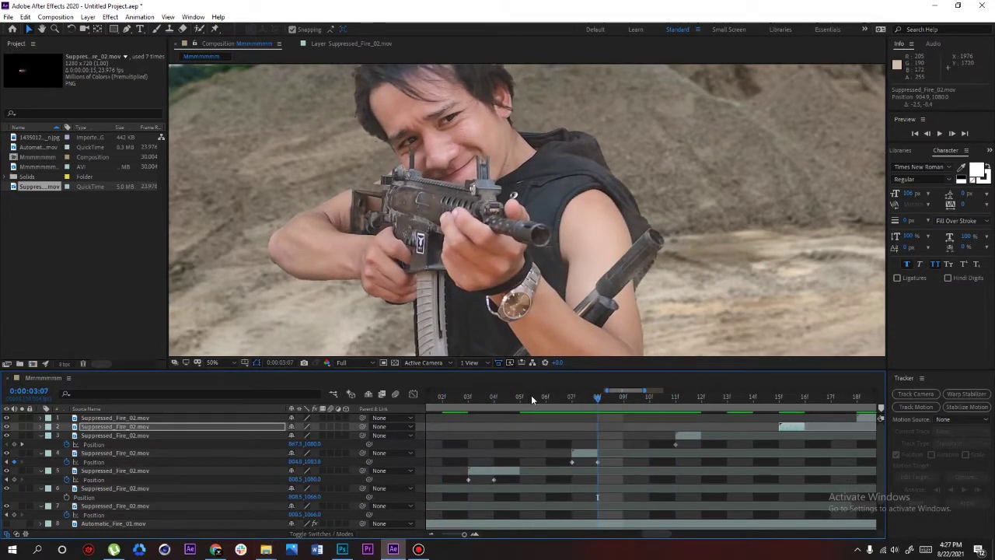
{"action": "mouse_move", "coordinate": [598, 397]}
{"action": "left_mouse_down"}
{"action": "mouse_move", "coordinate": [468, 401]}
{"action": "mouse_move", "coordinate": [519, 398]}
{"action": "left_mouse_up"}
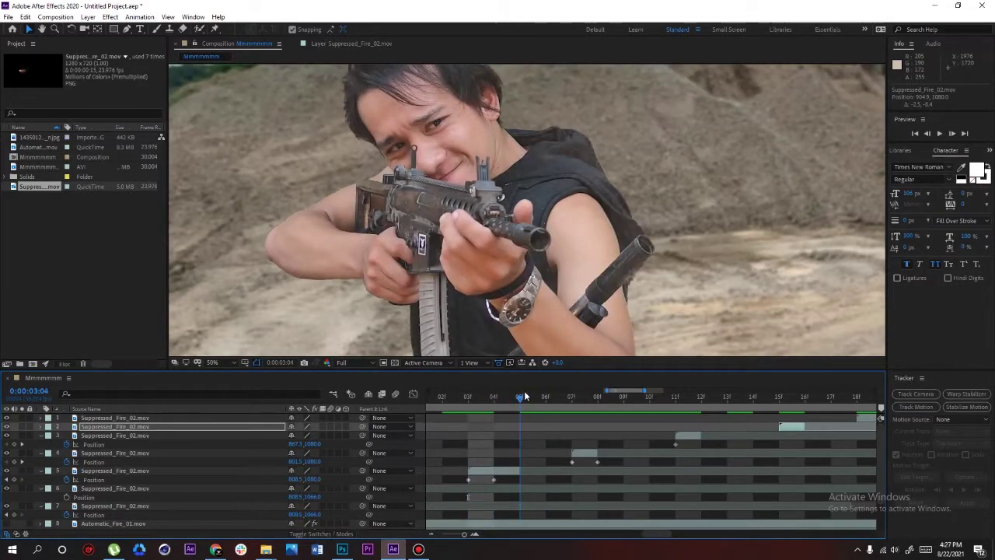
{"action": "key", "text": "Page_Down"}
{"action": "key", "text": "Page_Down"}
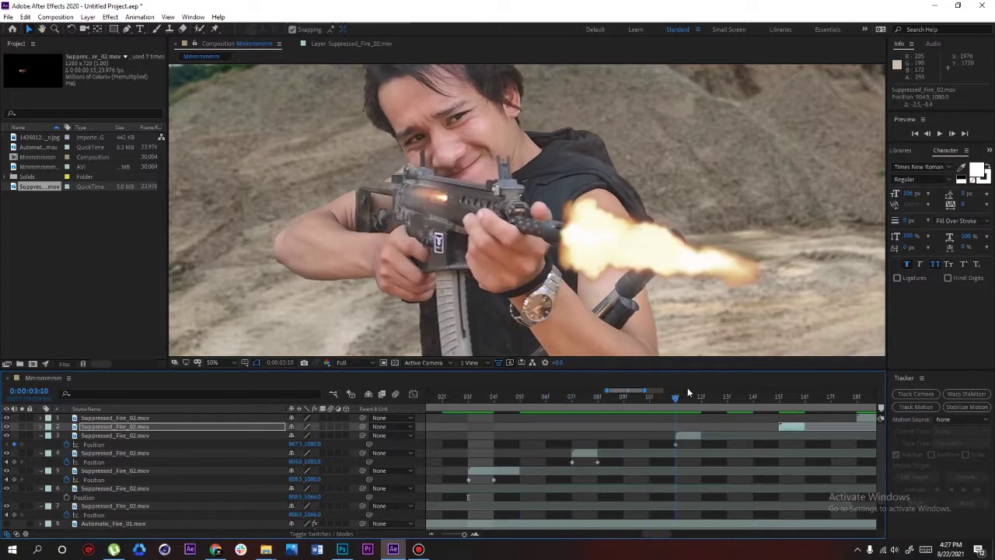
{"action": "key", "text": "Page_Down"}
{"action": "key", "text": "Page_Down"}
{"action": "scroll", "coordinate": [417, 373], "scroll_direction": "left", "scroll_amount": 2}
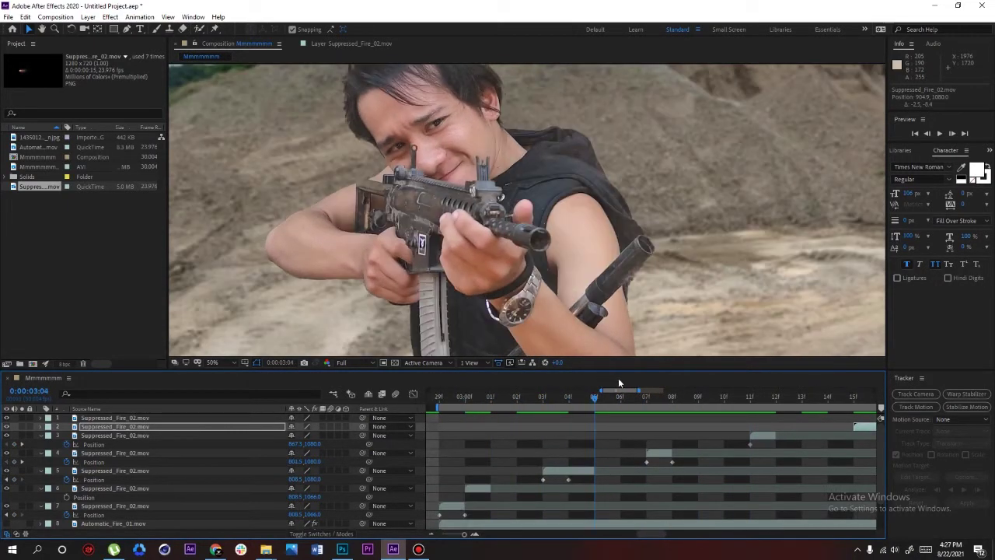
{"action": "key", "text": "Page_Down"}
{"action": "mouse_move", "coordinate": [737, 391]}
{"action": "left_mouse_down"}
{"action": "mouse_move", "coordinate": [791, 414]}
{"action": "mouse_move", "coordinate": [588, 400]}
{"action": "mouse_move", "coordinate": [750, 418]}
{"action": "left_mouse_up"}
{"action": "left_click_drag", "start_coordinate": [645, 538], "coordinate": [639, 539]}
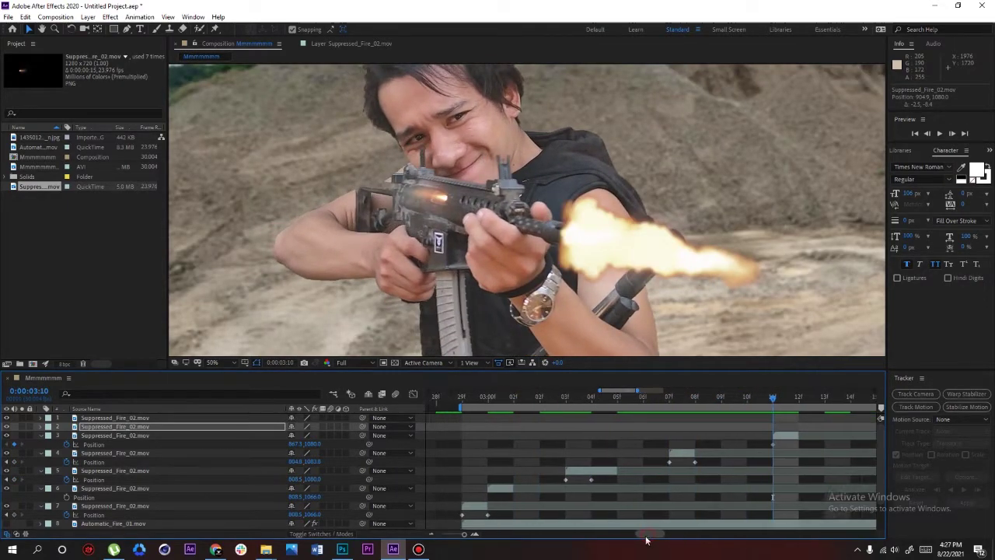
{"action": "mouse_move", "coordinate": [547, 407]}
{"action": "left_mouse_down"}
{"action": "mouse_move", "coordinate": [669, 414]}
{"action": "mouse_move", "coordinate": [566, 403]}
{"action": "mouse_move", "coordinate": [744, 396]}
{"action": "mouse_move", "coordinate": [539, 408]}
{"action": "mouse_move", "coordinate": [756, 403]}
{"action": "mouse_move", "coordinate": [510, 412]}
{"action": "mouse_move", "coordinate": [756, 405]}
{"action": "mouse_move", "coordinate": [535, 408]}
{"action": "mouse_move", "coordinate": [784, 390]}
{"action": "mouse_move", "coordinate": [678, 416]}
{"action": "mouse_move", "coordinate": [537, 423]}
{"action": "mouse_move", "coordinate": [666, 406]}
{"action": "left_mouse_up"}
{"action": "mouse_move", "coordinate": [752, 404]}
{"action": "left_mouse_down"}
{"action": "mouse_move", "coordinate": [789, 402]}
{"action": "mouse_move", "coordinate": [547, 418]}
{"action": "mouse_move", "coordinate": [589, 415]}
{"action": "left_mouse_up"}
{"action": "mouse_move", "coordinate": [696, 416]}
{"action": "left_mouse_down"}
{"action": "mouse_move", "coordinate": [793, 407]}
{"action": "mouse_move", "coordinate": [516, 406]}
{"action": "mouse_move", "coordinate": [587, 413]}
{"action": "left_mouse_up"}
{"action": "mouse_move", "coordinate": [509, 423]}
{"action": "left_mouse_down"}
{"action": "mouse_move", "coordinate": [801, 398]}
{"action": "mouse_move", "coordinate": [585, 419]}
{"action": "mouse_move", "coordinate": [638, 414]}
{"action": "left_mouse_up"}
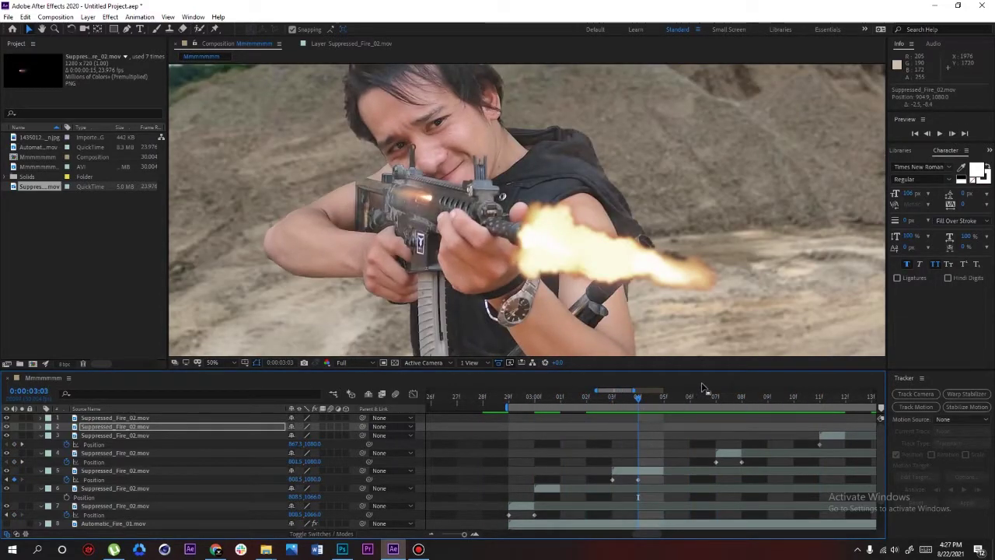
Start the work area around 0:00:02:28 and loop a preview of the muzzle flashes
{"action": "key", "text": "b"}
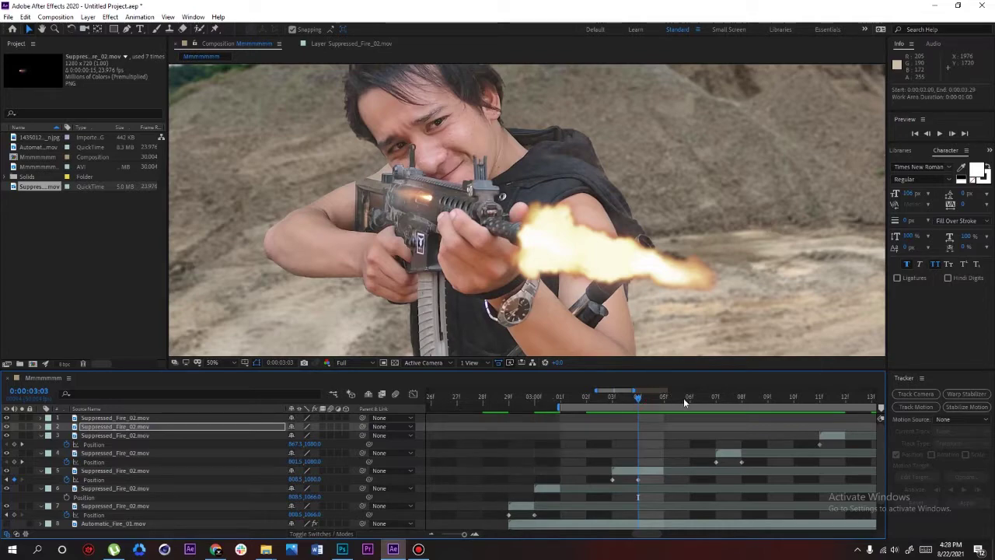
{"action": "left_click_drag", "start_coordinate": [560, 408], "coordinate": [508, 407]}
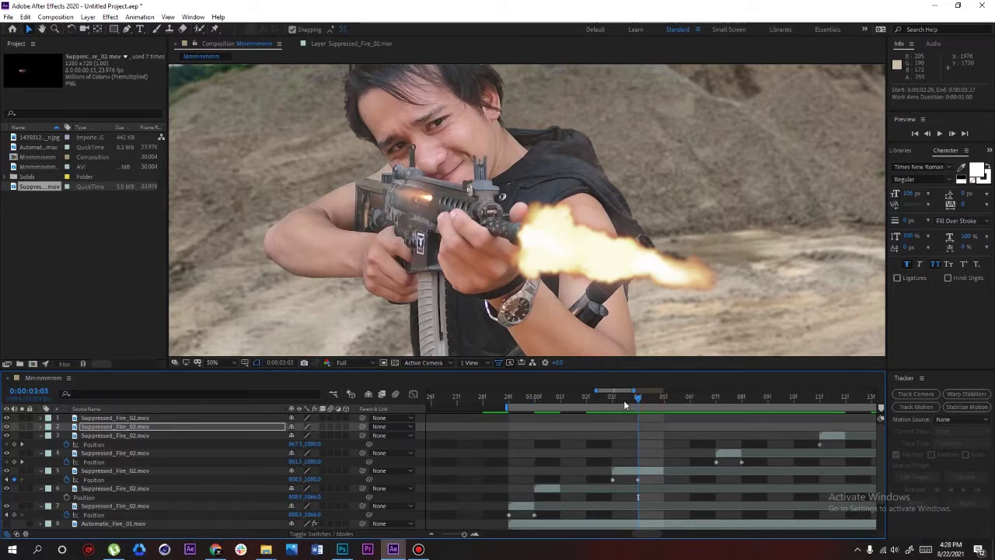
{"action": "key", "text": "space"}
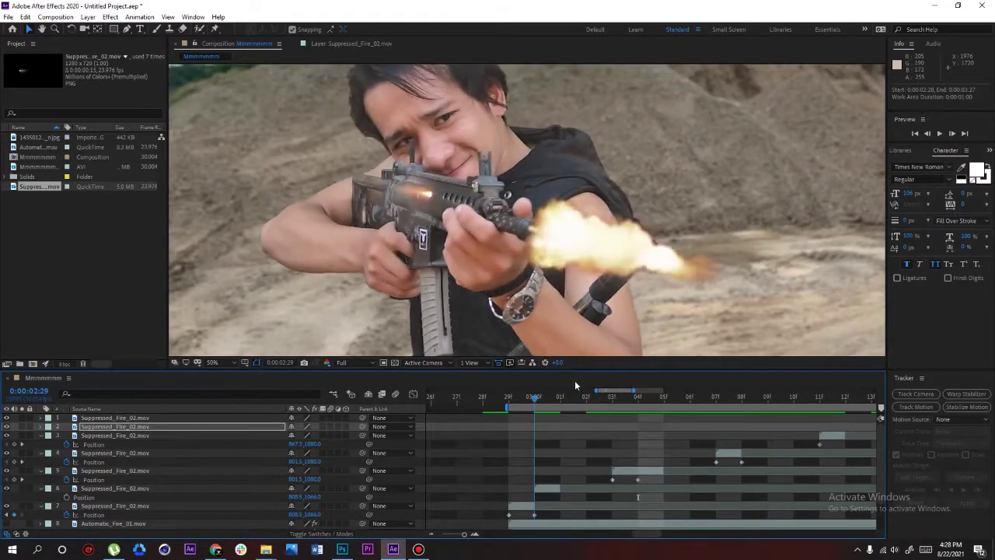
Scrub from frame 3:05 through the muzzle flash to 3:12
{"action": "left_click_drag", "start_coordinate": [745, 392], "coordinate": [692, 412]}
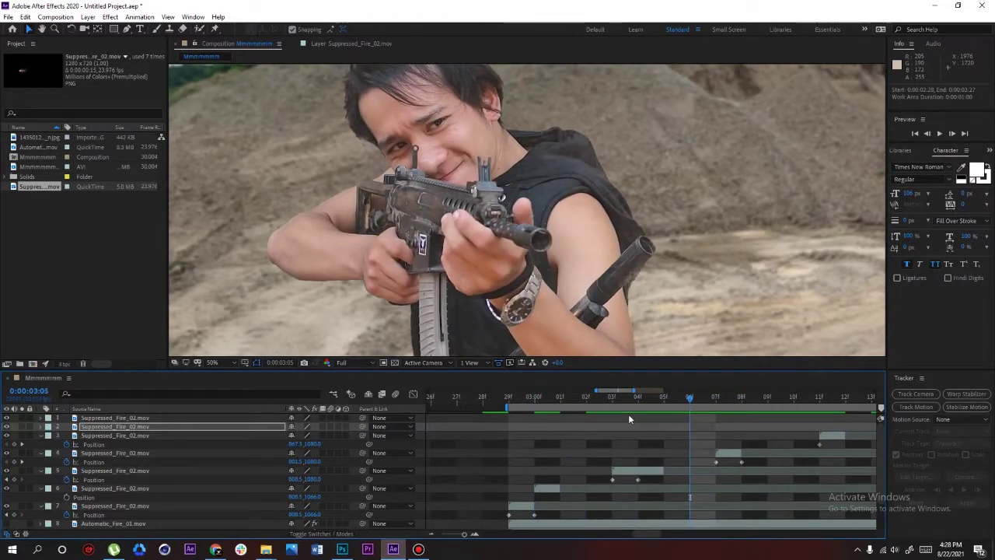
{"action": "left_click_drag", "start_coordinate": [632, 537], "coordinate": [646, 536]}
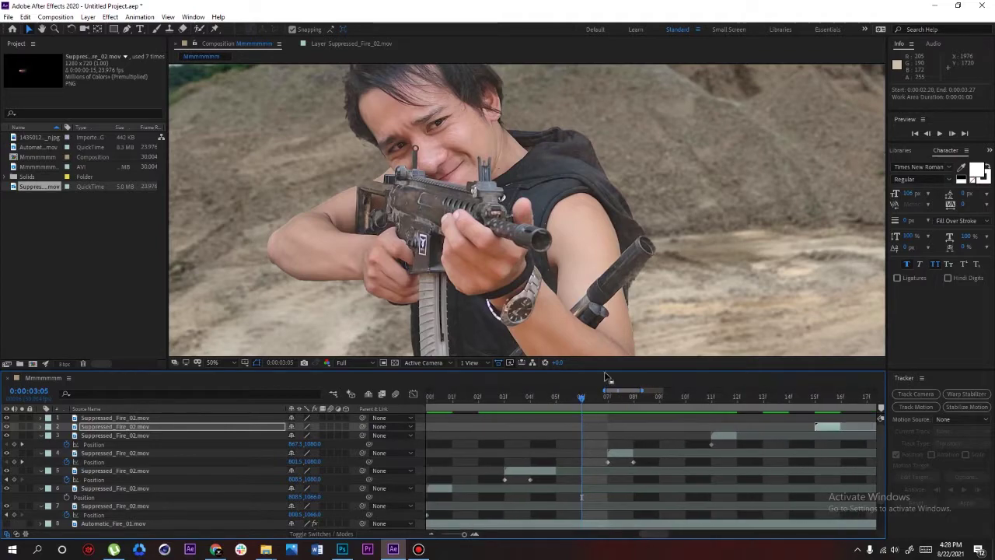
{"action": "mouse_move", "coordinate": [585, 387]}
{"action": "left_mouse_down"}
{"action": "mouse_move", "coordinate": [756, 407]}
{"action": "mouse_move", "coordinate": [714, 399]}
{"action": "mouse_move", "coordinate": [582, 409]}
{"action": "mouse_move", "coordinate": [789, 403]}
{"action": "left_mouse_up"}
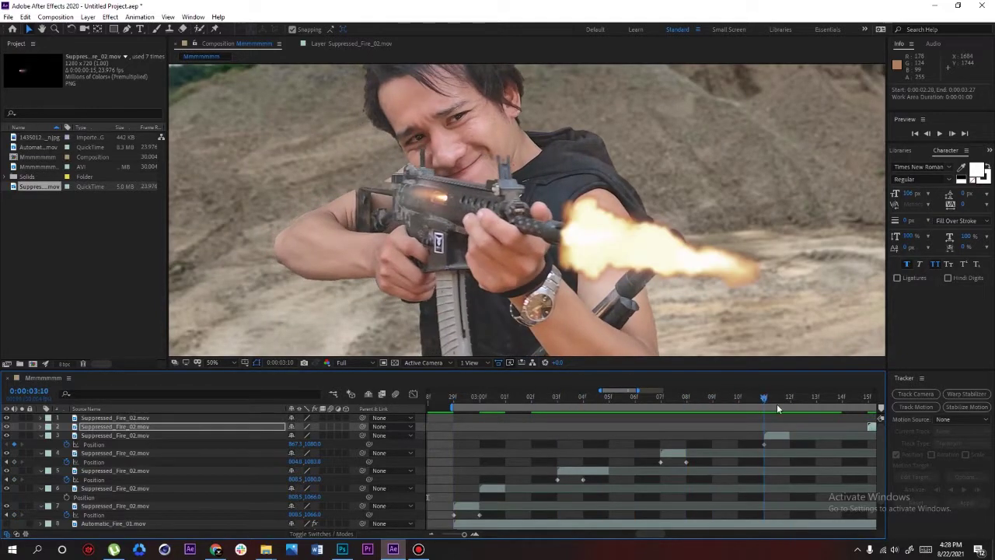
{"action": "scroll", "coordinate": [675, 532], "scroll_direction": "right", "scroll_amount": 3}
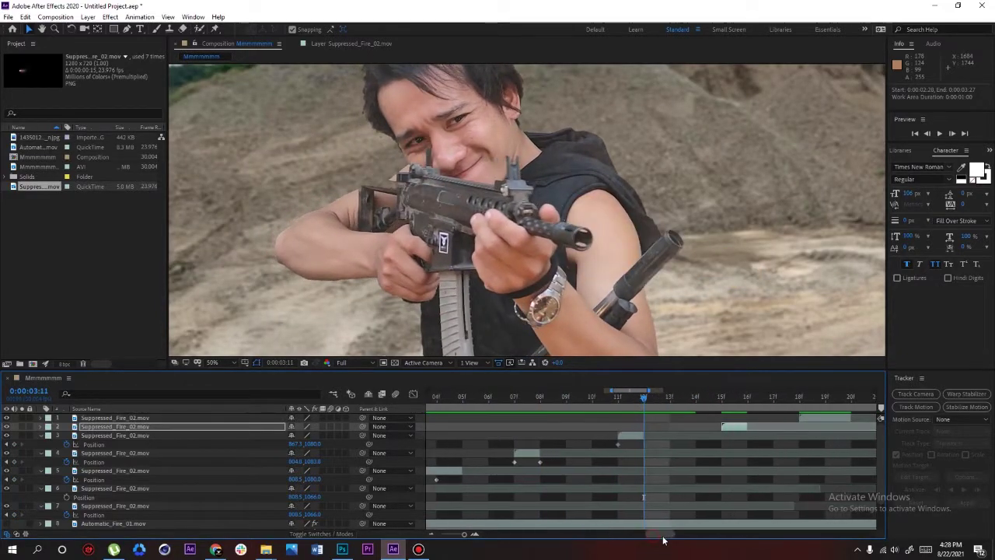
{"action": "left_click_drag", "start_coordinate": [631, 391], "coordinate": [641, 391]}
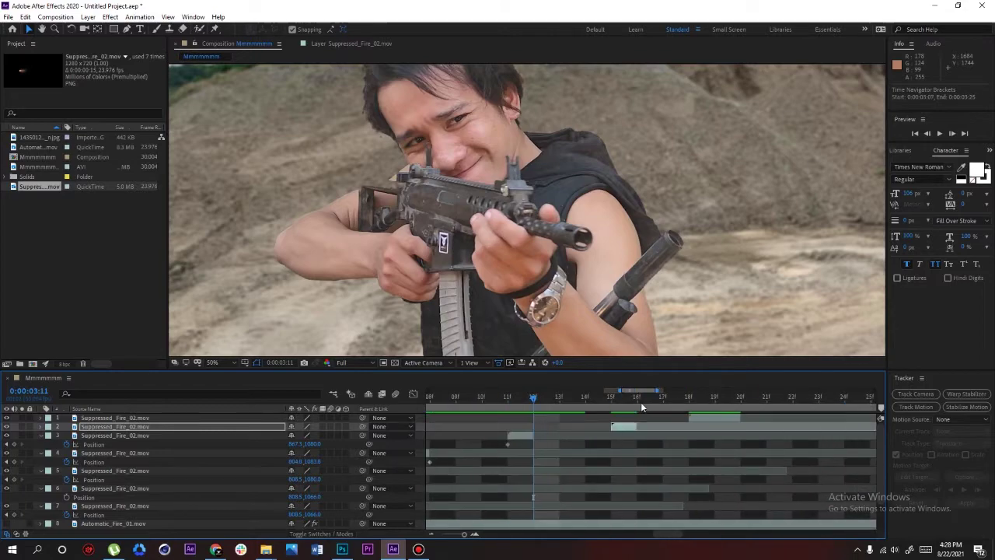
{"action": "mouse_move", "coordinate": [507, 395]}
{"action": "left_mouse_down"}
{"action": "mouse_move", "coordinate": [463, 425]}
{"action": "mouse_move", "coordinate": [636, 429]}
{"action": "mouse_move", "coordinate": [626, 422]}
{"action": "left_mouse_up"}
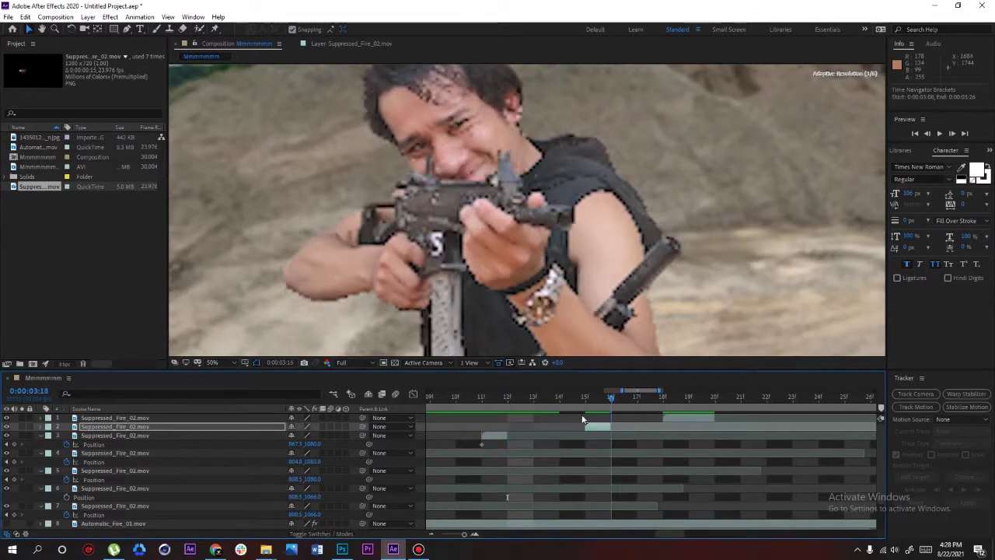
{"action": "left_click_drag", "start_coordinate": [626, 426], "coordinate": [479, 409]}
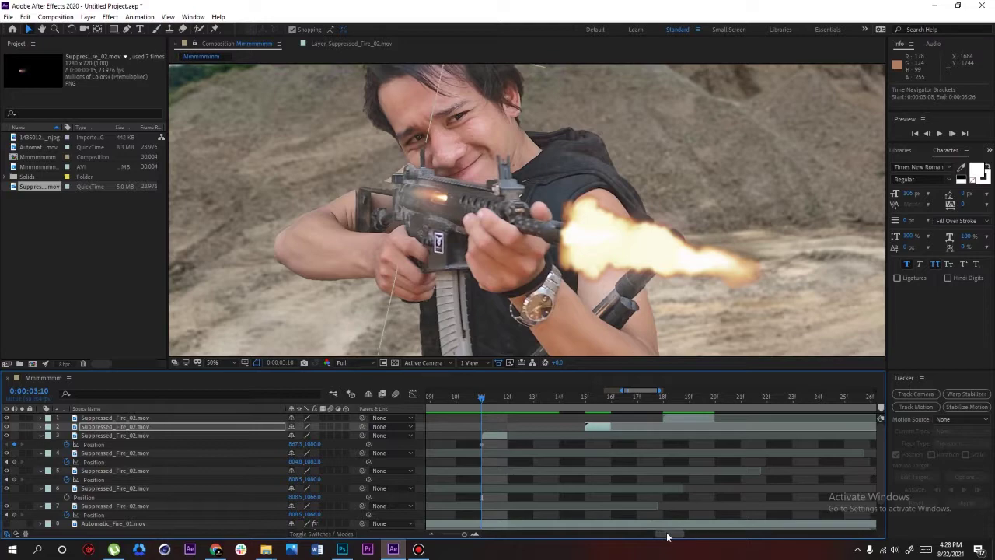
{"action": "left_click_drag", "start_coordinate": [668, 537], "coordinate": [655, 535]}
{"action": "mouse_move", "coordinate": [731, 399]}
{"action": "left_mouse_down"}
{"action": "mouse_move", "coordinate": [627, 432]}
{"action": "mouse_move", "coordinate": [703, 435]}
{"action": "left_mouse_up"}
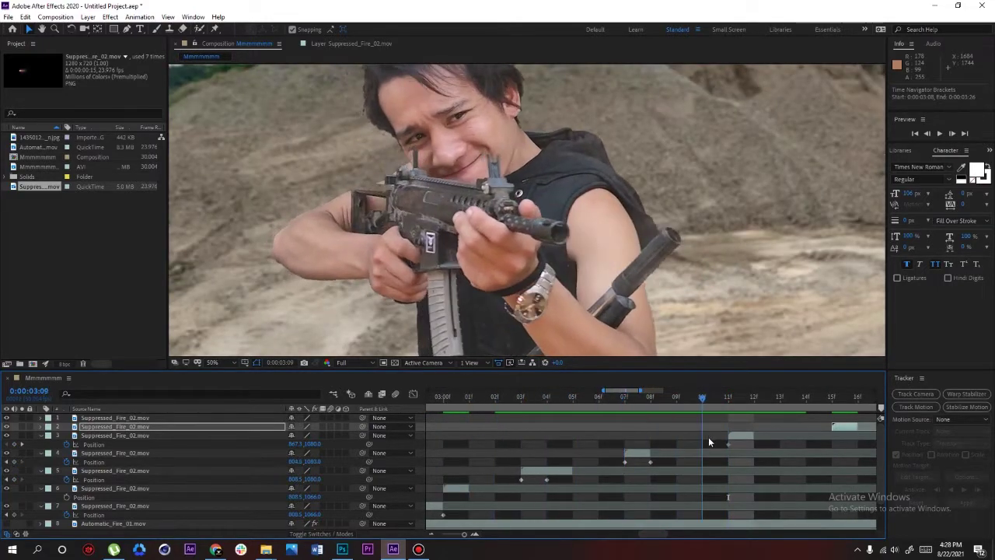